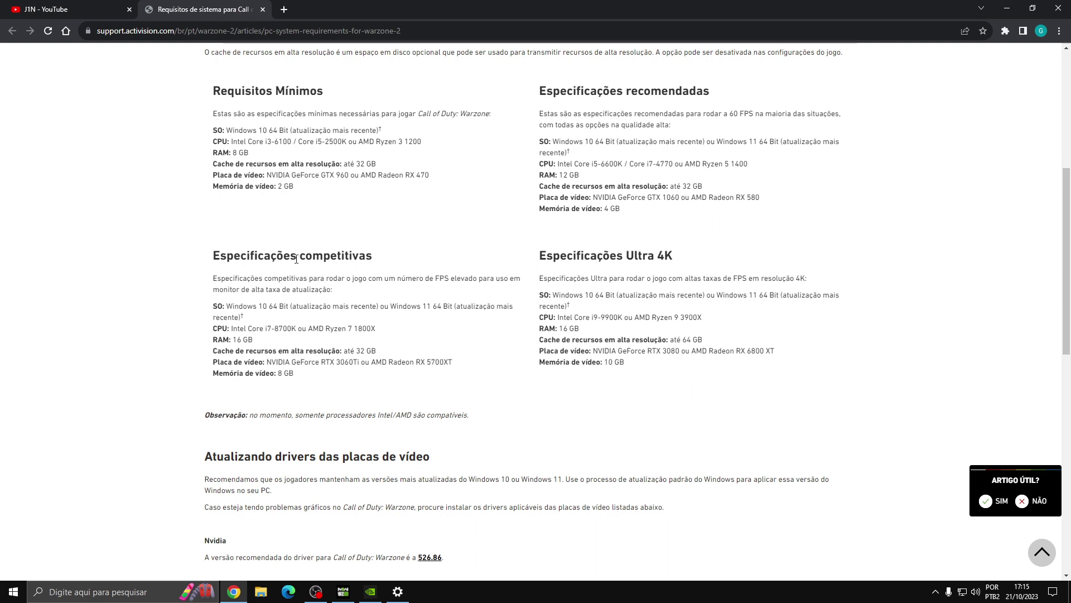
Read the competitive specifications for Call of Duty: Warzone, covering the operating system, CPU, video card and video memory.
{"action": "left_click_drag", "start_coordinate": [295, 257], "coordinate": [366, 279]}
{"action": "left_click", "coordinate": [261, 287]}
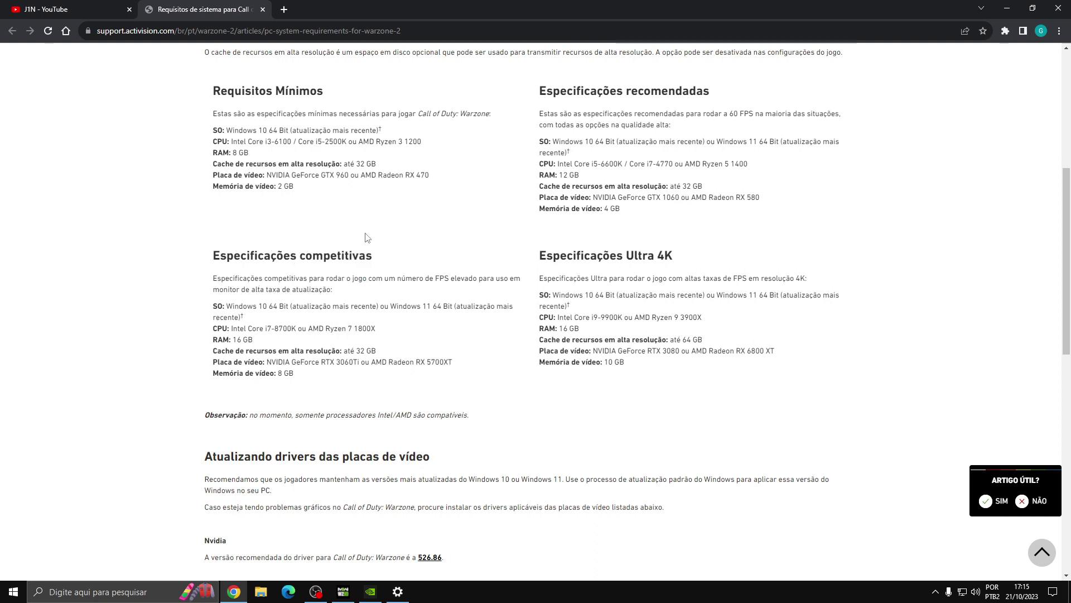
{"action": "left_click_drag", "start_coordinate": [296, 306], "coordinate": [344, 307]}
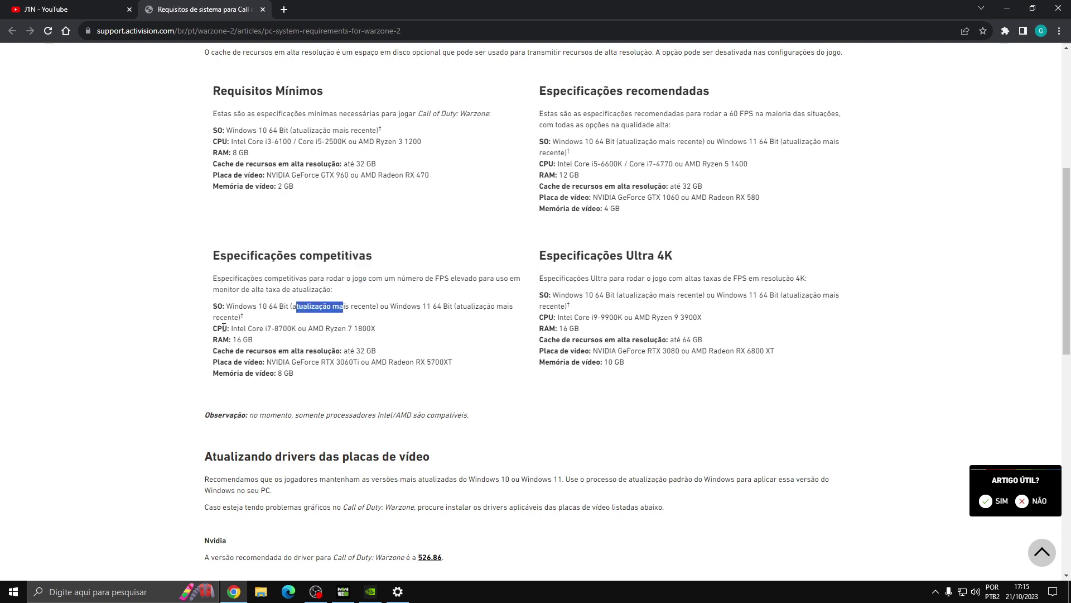
{"action": "mouse_move", "coordinate": [227, 328]}
{"action": "left_mouse_down"}
{"action": "mouse_move", "coordinate": [312, 326]}
{"action": "mouse_move", "coordinate": [216, 341]}
{"action": "left_mouse_up"}
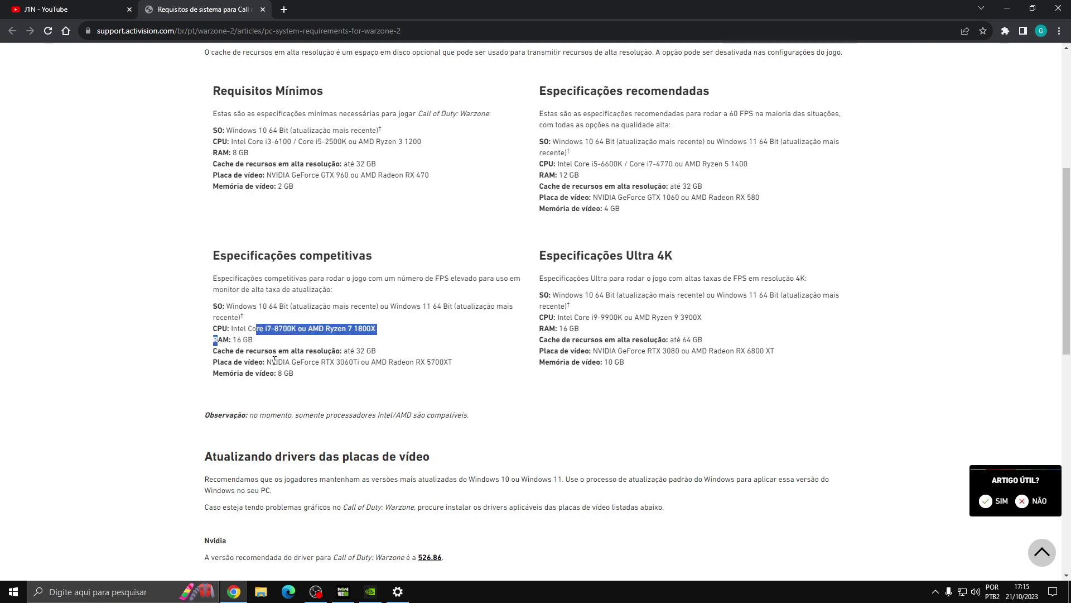
{"action": "left_click_drag", "start_coordinate": [271, 362], "coordinate": [359, 364]}
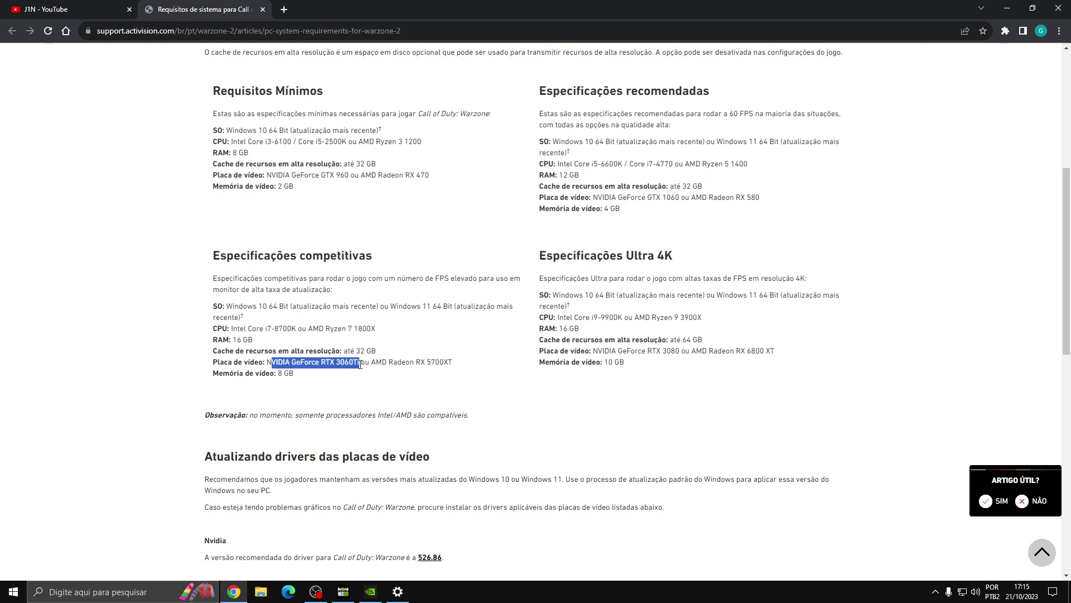
{"action": "left_click", "coordinate": [312, 376]}
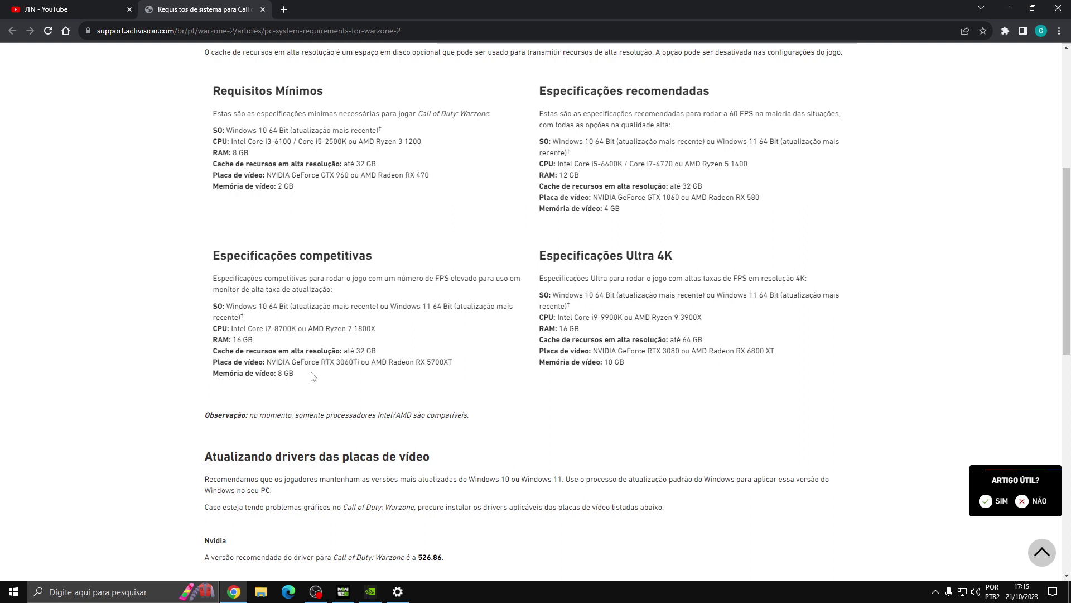
{"action": "left_click_drag", "start_coordinate": [312, 376], "coordinate": [271, 374]}
{"action": "left_click", "coordinate": [271, 374]}
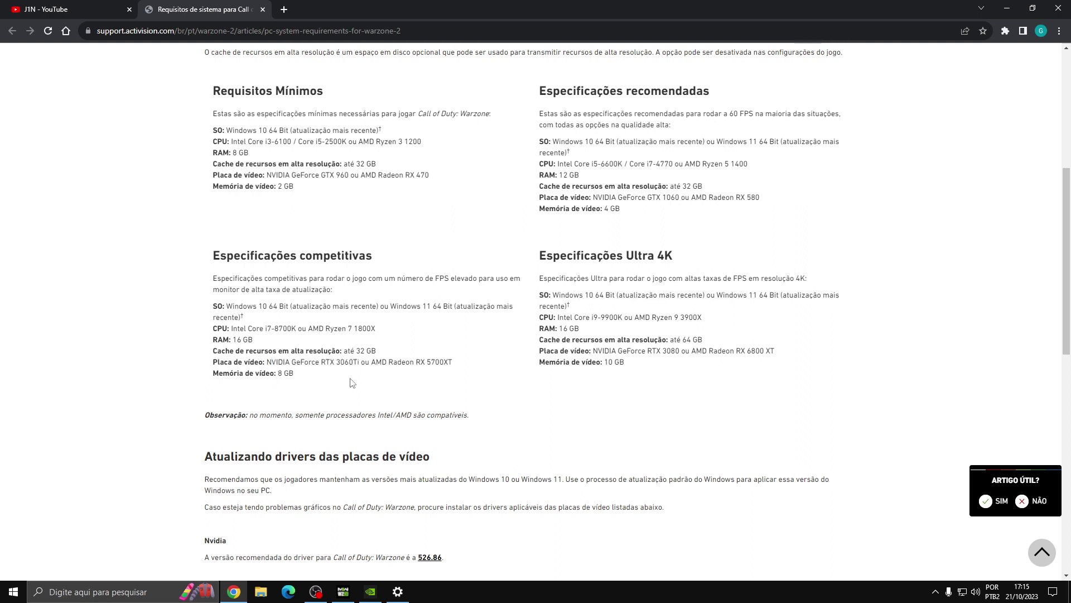
Compare the Ultra 4K specifications with the competitive specifications on the system requirements page.
{"action": "left_click_drag", "start_coordinate": [584, 278], "coordinate": [751, 382]}
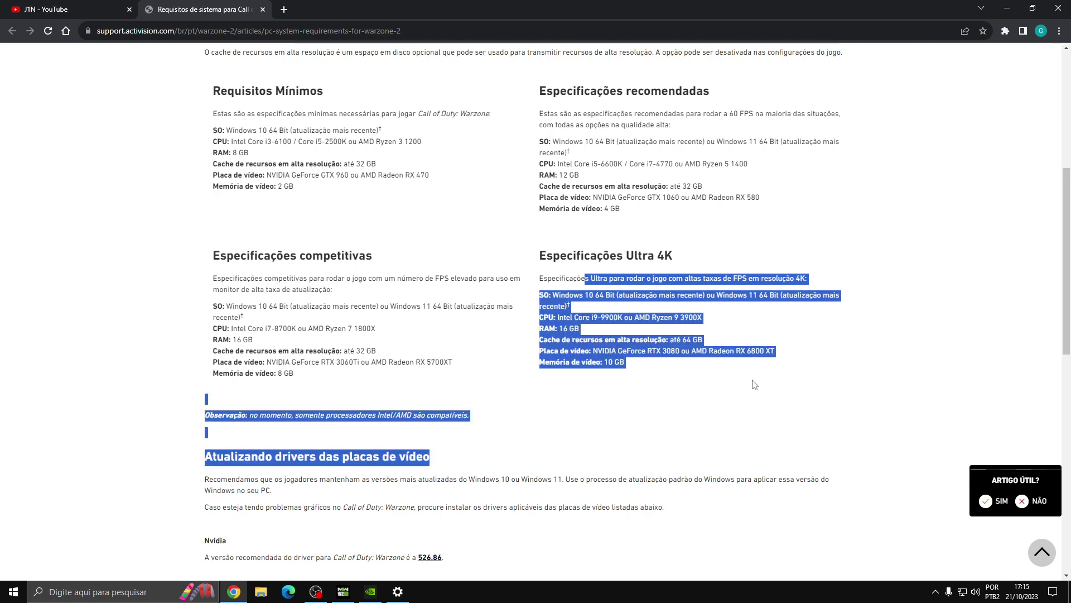
{"action": "left_click_drag", "start_coordinate": [628, 366], "coordinate": [553, 278]}
{"action": "left_click_drag", "start_coordinate": [664, 402], "coordinate": [519, 308]}
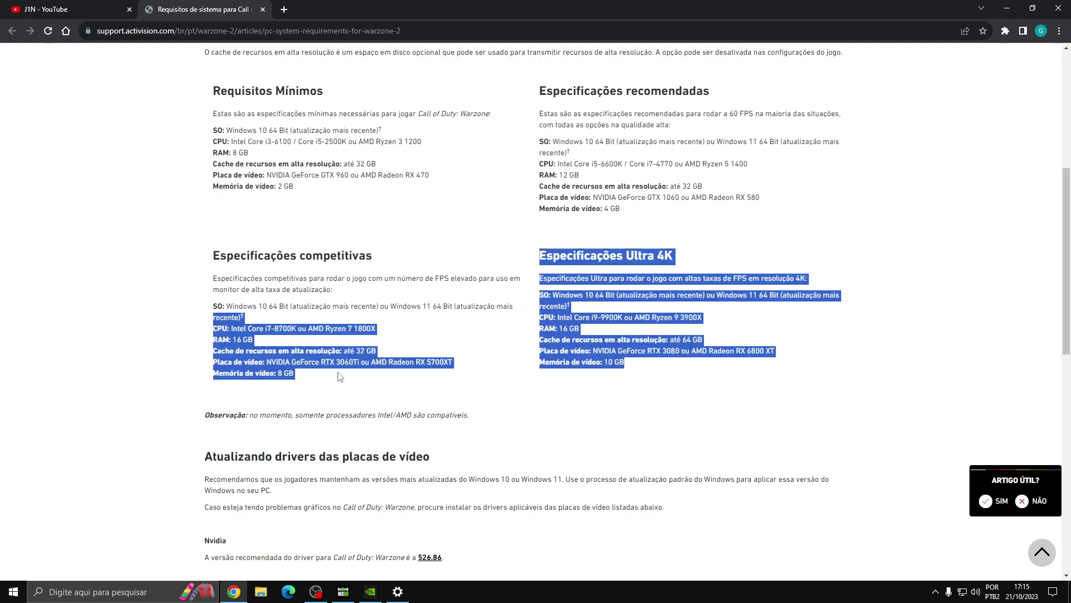
{"action": "left_click", "coordinate": [308, 375]}
{"action": "left_click_drag", "start_coordinate": [368, 378], "coordinate": [208, 290]}
{"action": "left_click_drag", "start_coordinate": [487, 382], "coordinate": [701, 370]}
{"action": "left_click", "coordinate": [649, 316]}
{"action": "left_click_drag", "start_coordinate": [529, 256], "coordinate": [719, 386]}
{"action": "left_click", "coordinate": [634, 371]}
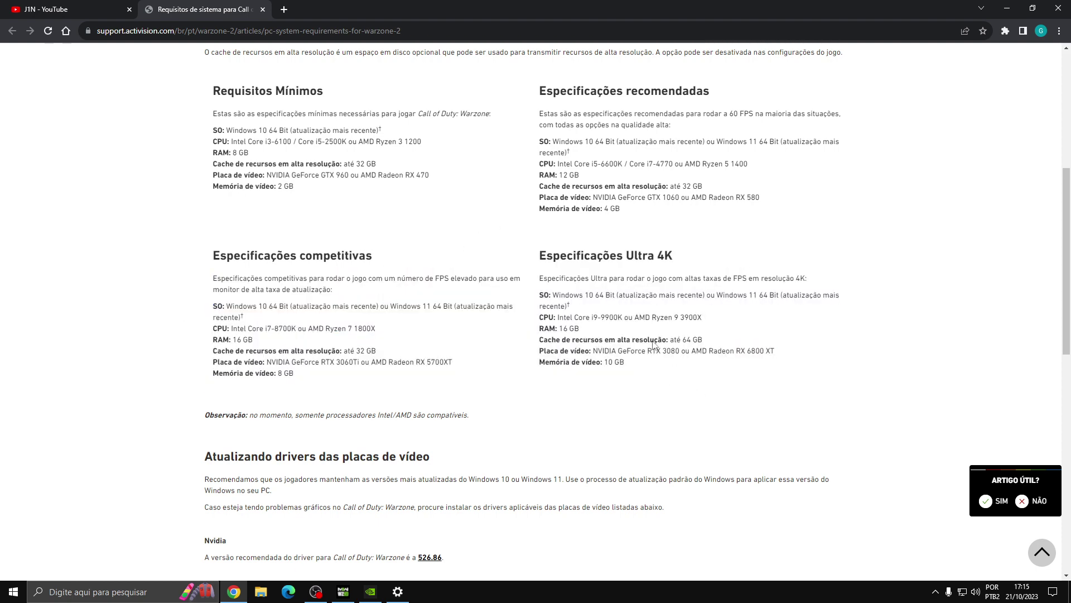
Compare the recommended specifications with the minimum requirements for Call of Duty: Warzone.
{"action": "scroll", "coordinate": [641, 184], "scroll_direction": "up", "scroll_amount": 2}
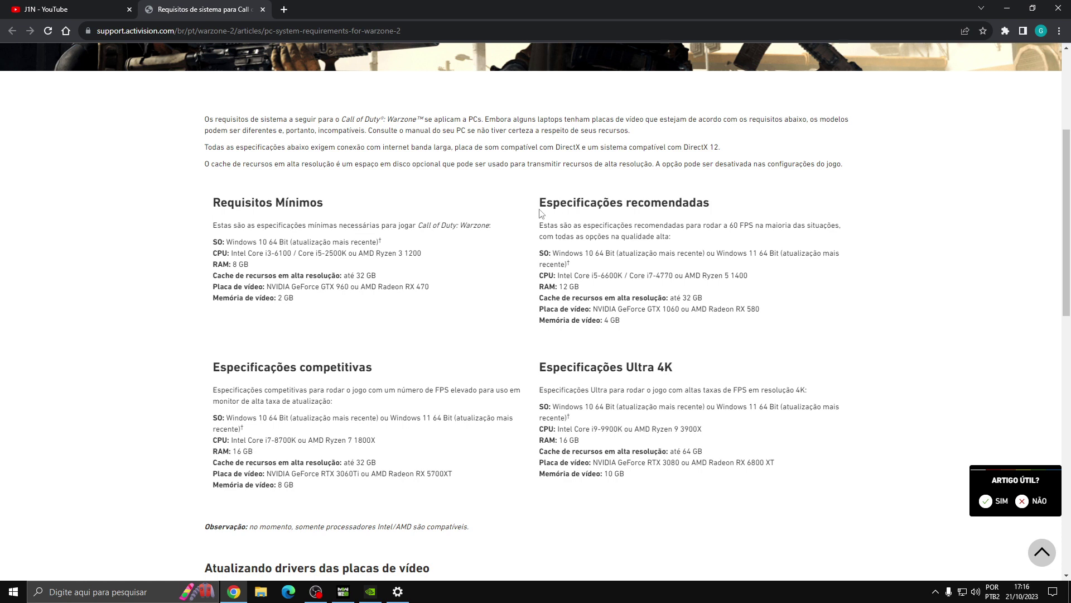
{"action": "left_click_drag", "start_coordinate": [538, 207], "coordinate": [759, 325]}
{"action": "left_click", "coordinate": [432, 248]}
{"action": "left_click_drag", "start_coordinate": [325, 317], "coordinate": [221, 202]}
{"action": "left_click", "coordinate": [311, 252]}
{"action": "mouse_move", "coordinate": [542, 198]}
{"action": "left_mouse_down"}
{"action": "mouse_move", "coordinate": [697, 276]}
{"action": "mouse_move", "coordinate": [746, 330]}
{"action": "mouse_move", "coordinate": [563, 228]}
{"action": "mouse_move", "coordinate": [553, 203]}
{"action": "left_mouse_up"}
{"action": "left_click", "coordinate": [747, 335]}
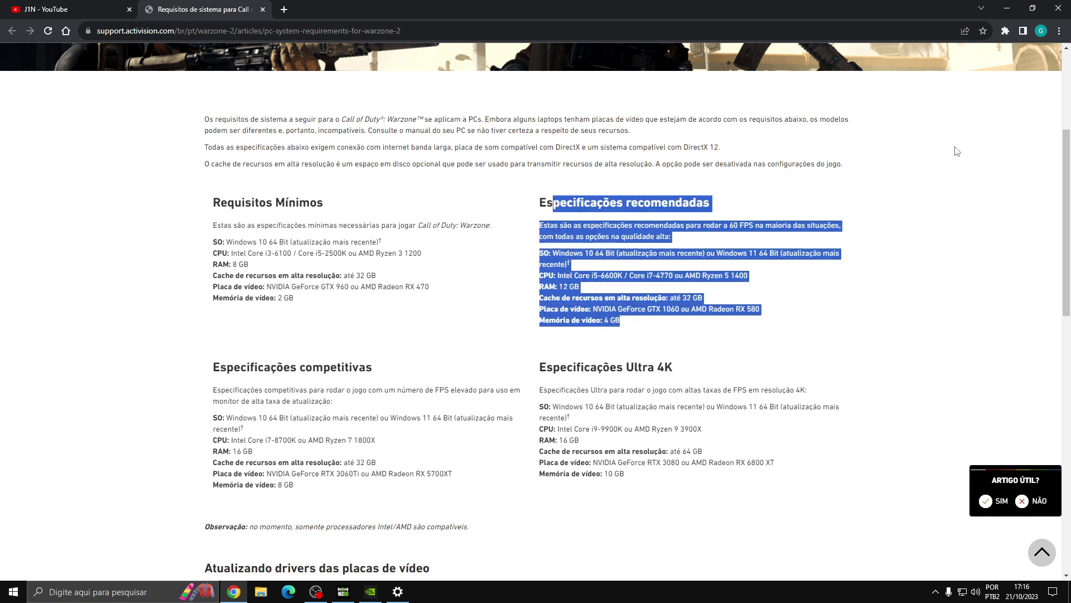
Minimize the browser and open the players folder inside Documents > Call of Duty in File Explorer to view its files.
{"action": "left_click", "coordinate": [1007, 9]}
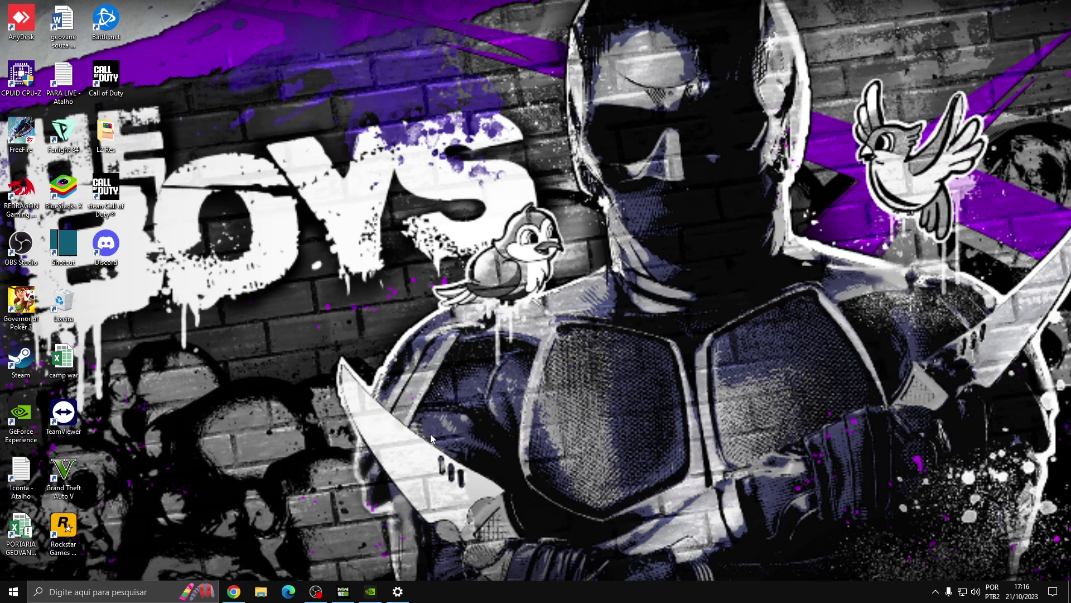
{"action": "left_click", "coordinate": [261, 591]}
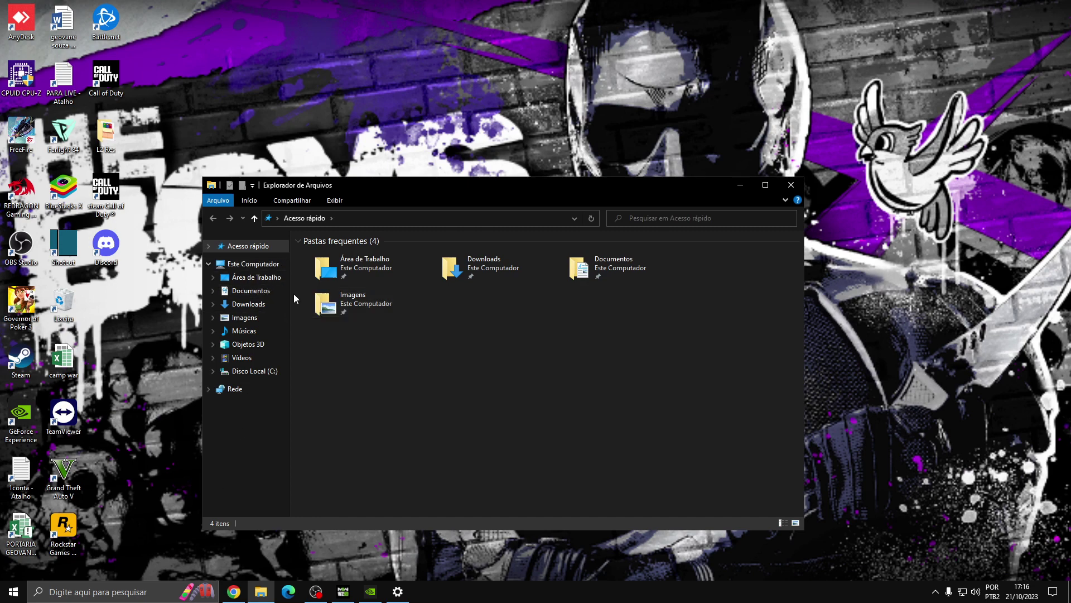
{"action": "left_click", "coordinate": [258, 291]}
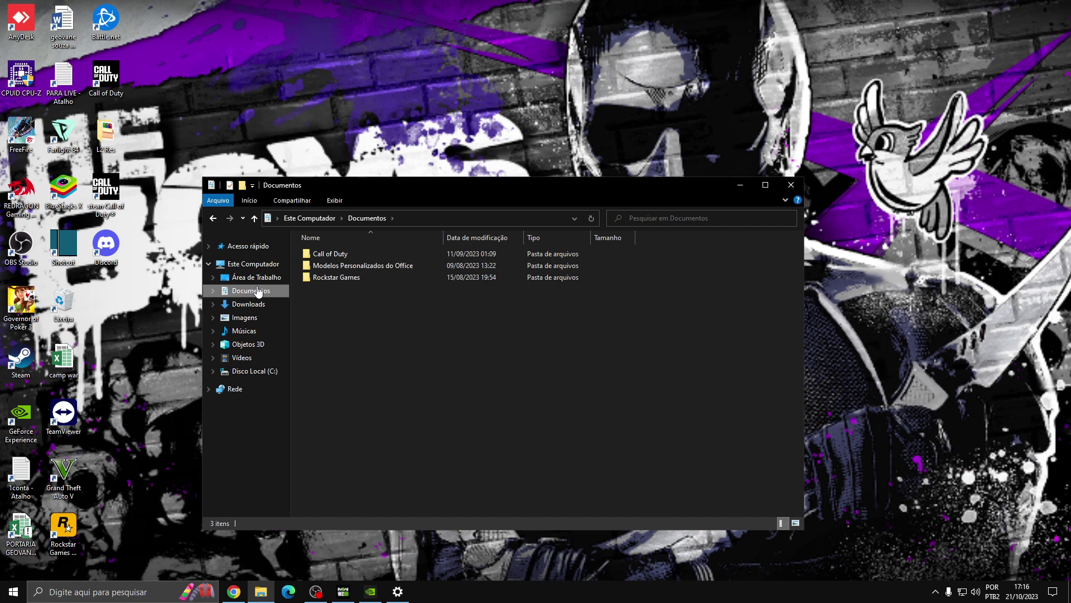
{"action": "left_click", "coordinate": [342, 255]}
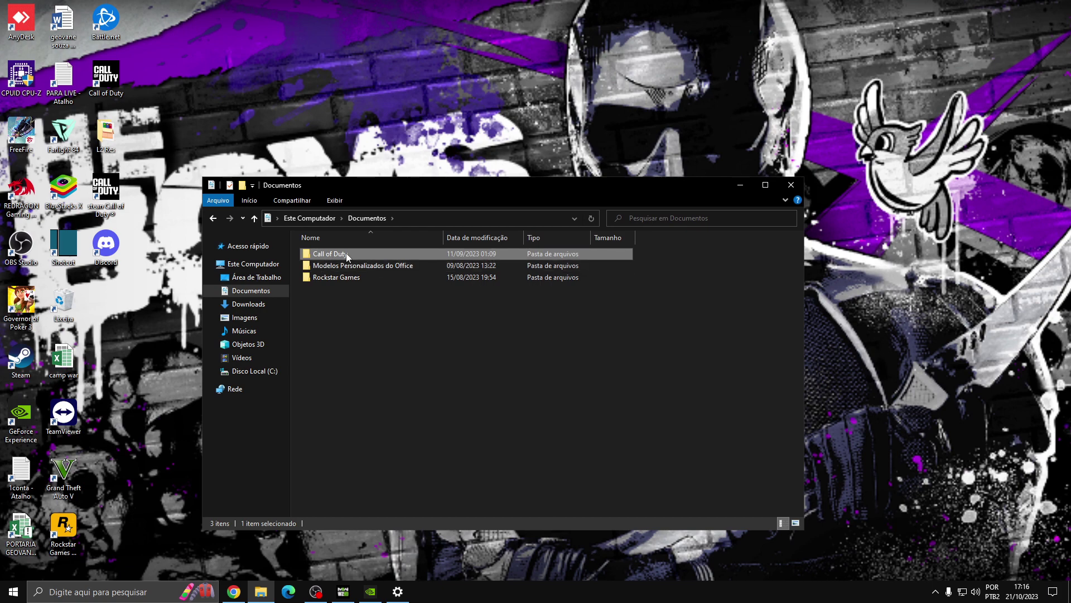
{"action": "double_click", "coordinate": [348, 253]}
{"action": "double_click", "coordinate": [340, 254]}
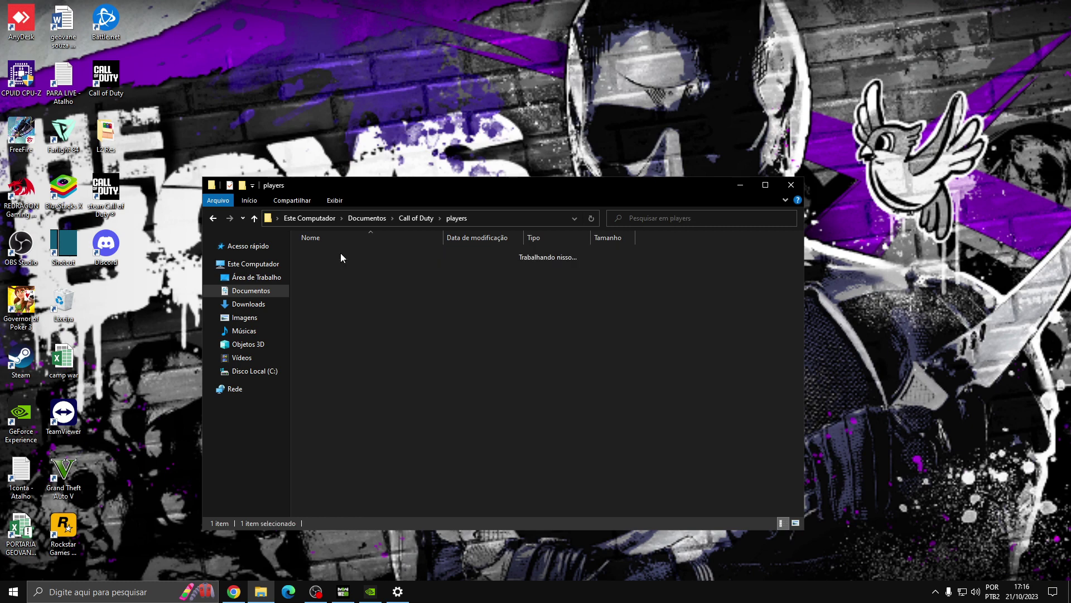
{"action": "left_click_drag", "start_coordinate": [494, 460], "coordinate": [424, 381]}
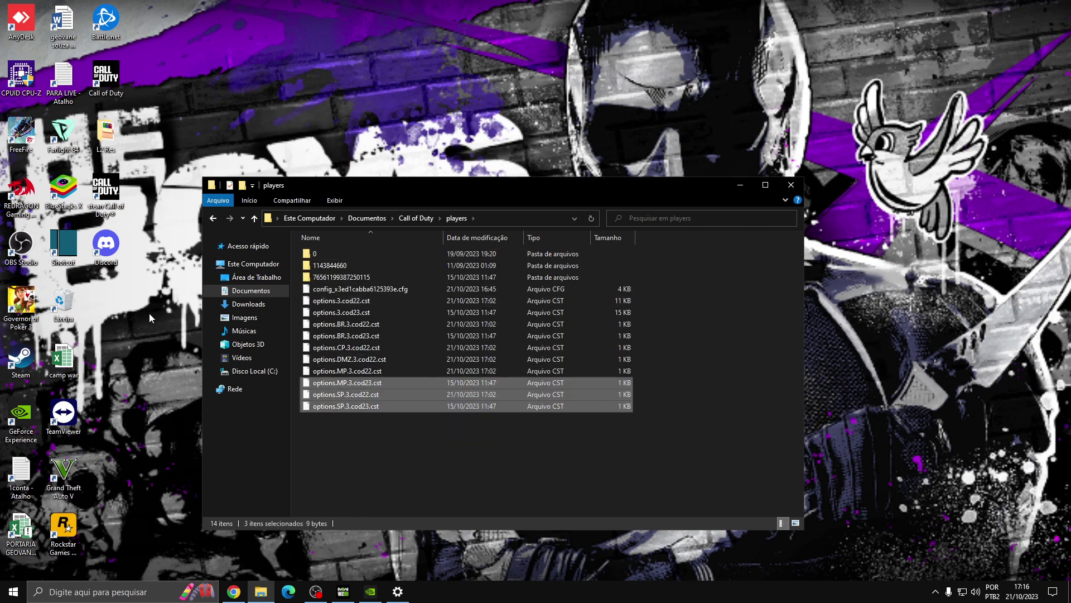
Return to the Documents folder and locate the Call of Duty folder, leaving its name as is.
{"action": "left_click", "coordinate": [252, 291]}
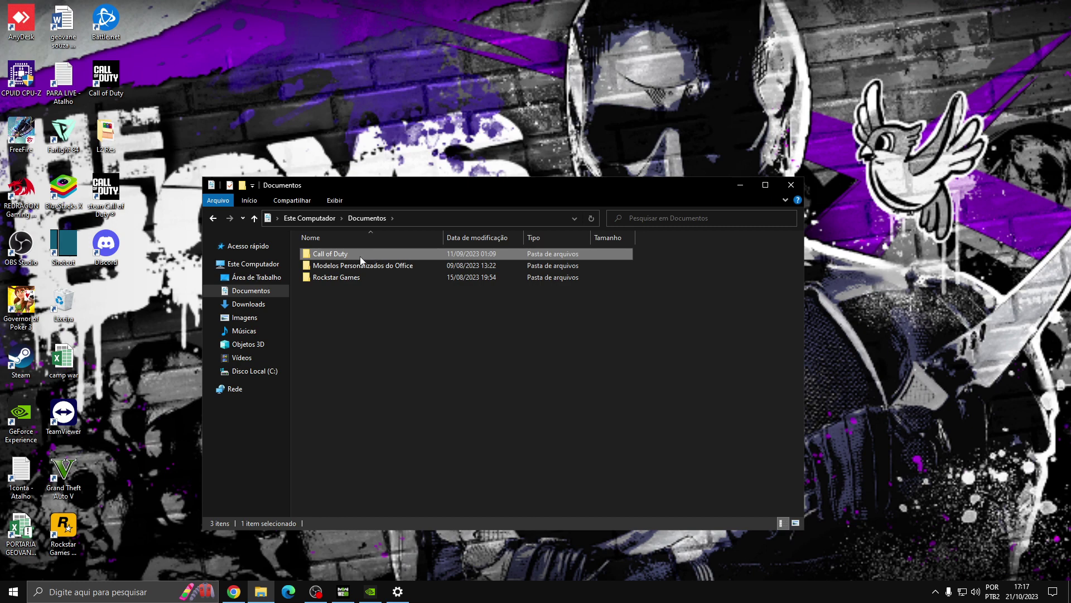
{"action": "left_click", "coordinate": [356, 252]}
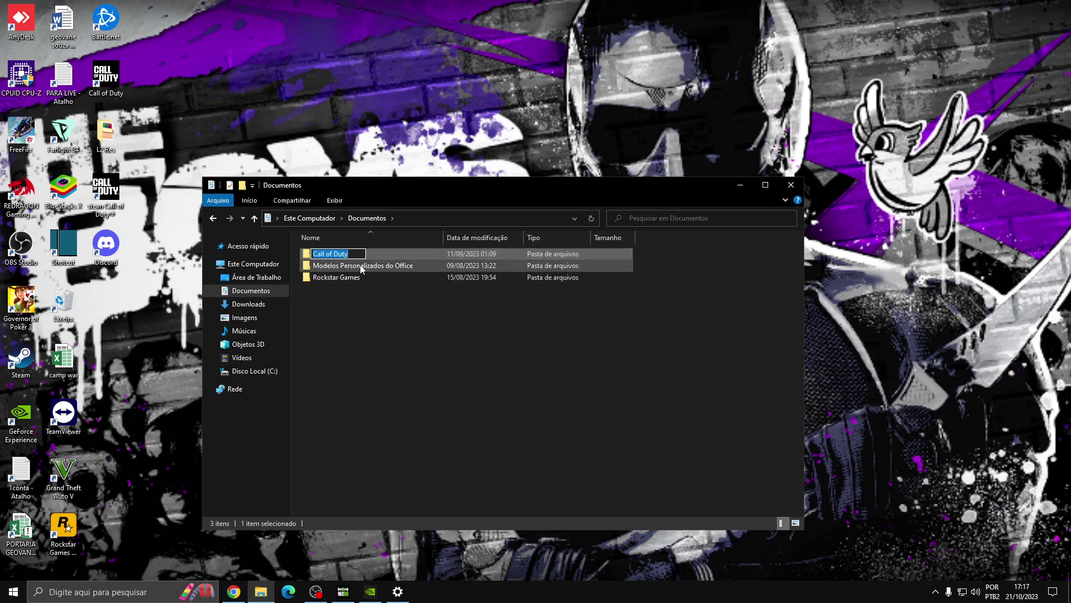
{"action": "left_click", "coordinate": [354, 287]}
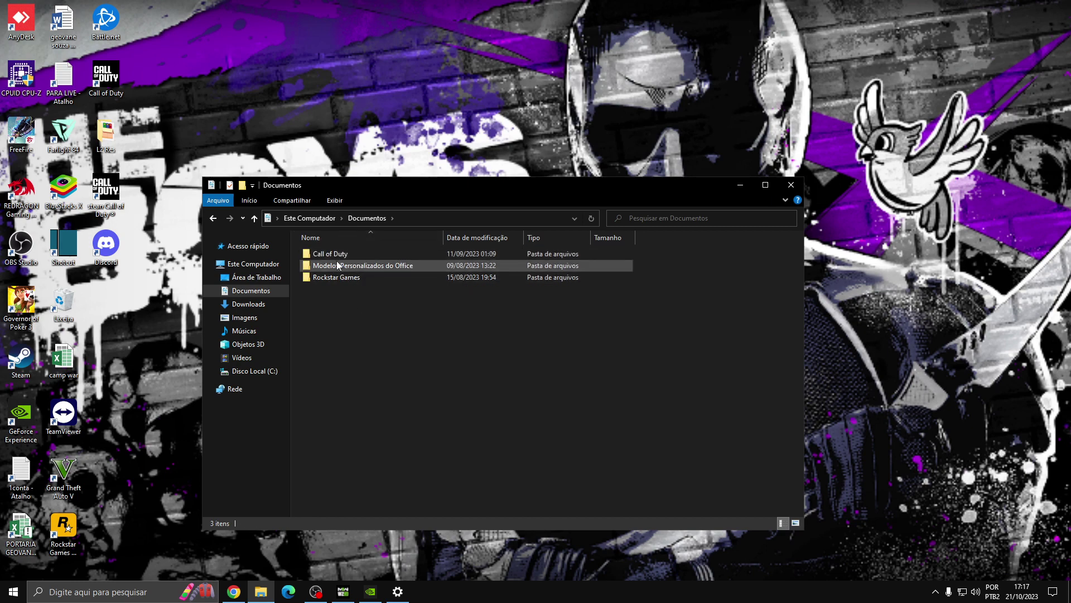
Switch to the Call of Duty graphics settings and review the available screen refresh rate options.
{"action": "left_click", "coordinate": [352, 596]}
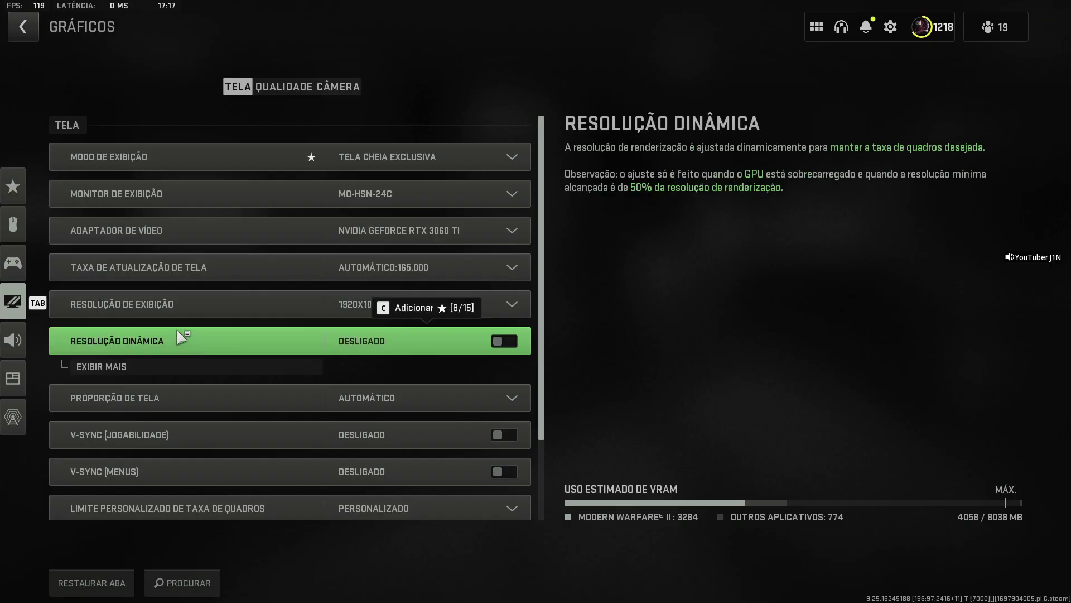
{"action": "left_click", "coordinate": [438, 272]}
{"action": "scroll", "coordinate": [401, 410], "scroll_direction": "down", "scroll_amount": 2}
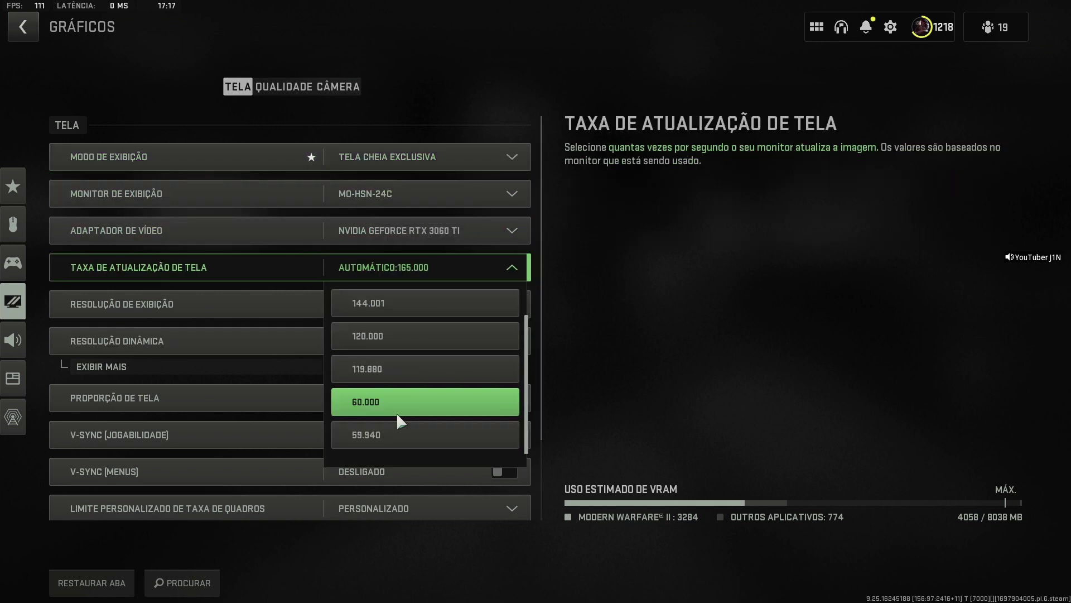
{"action": "scroll", "coordinate": [397, 415], "scroll_direction": "up", "scroll_amount": 2}
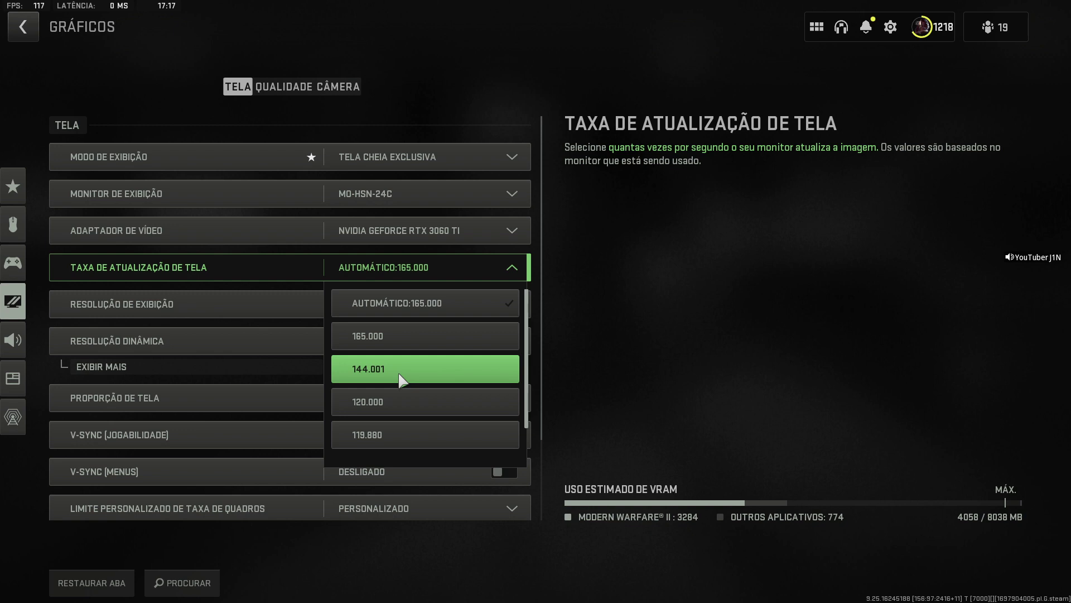
{"action": "scroll", "coordinate": [400, 380], "scroll_direction": "down", "scroll_amount": 2}
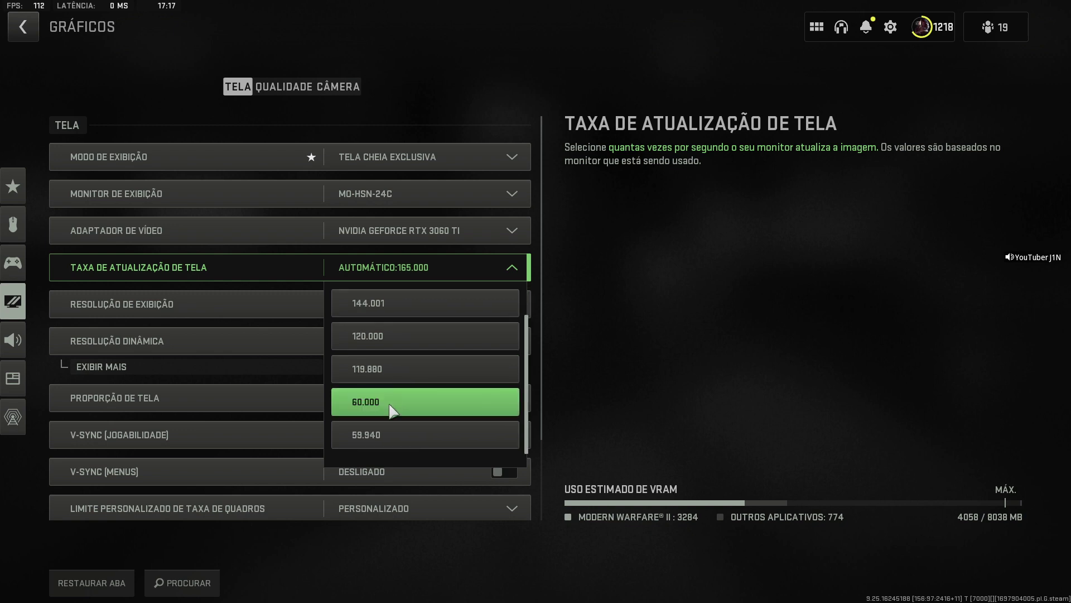
{"action": "scroll", "coordinate": [394, 407], "scroll_direction": "up", "scroll_amount": 2}
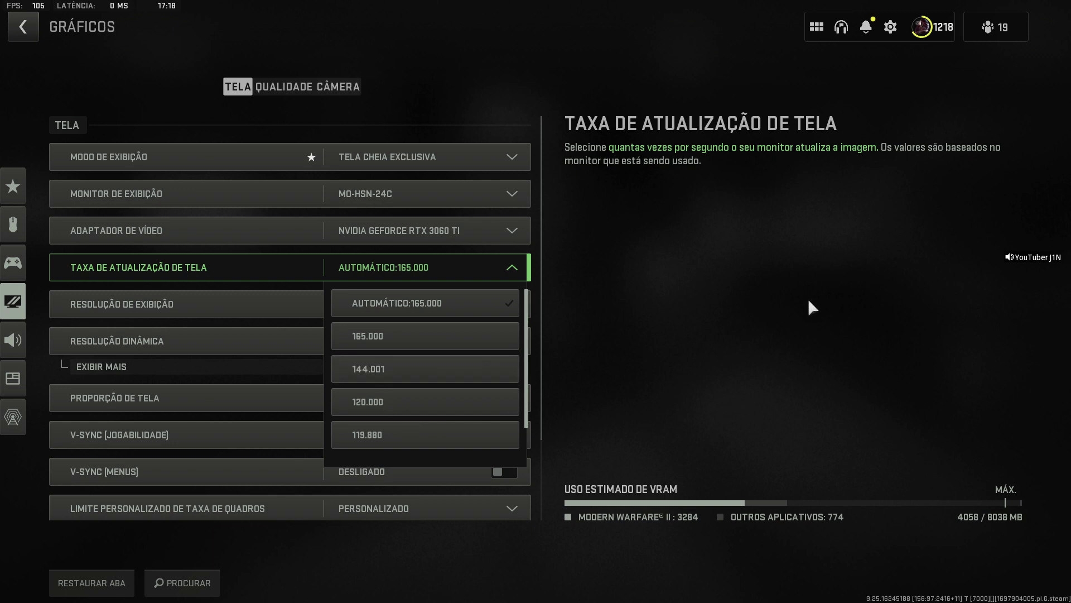
{"action": "scroll", "coordinate": [412, 368], "scroll_direction": "down", "scroll_amount": 2}
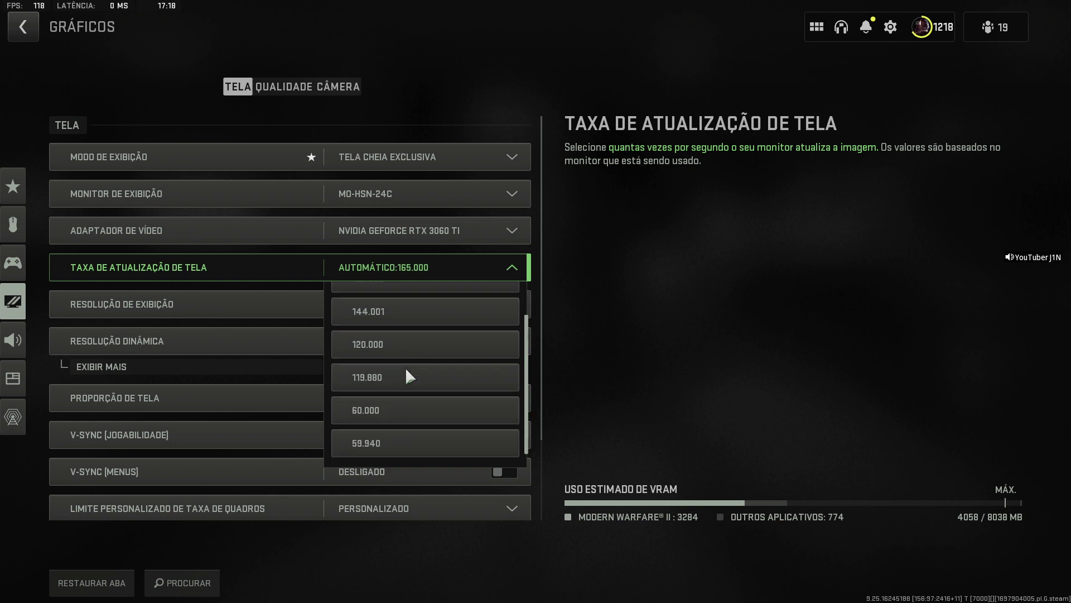
{"action": "scroll", "coordinate": [402, 405], "scroll_direction": "up", "scroll_amount": 2}
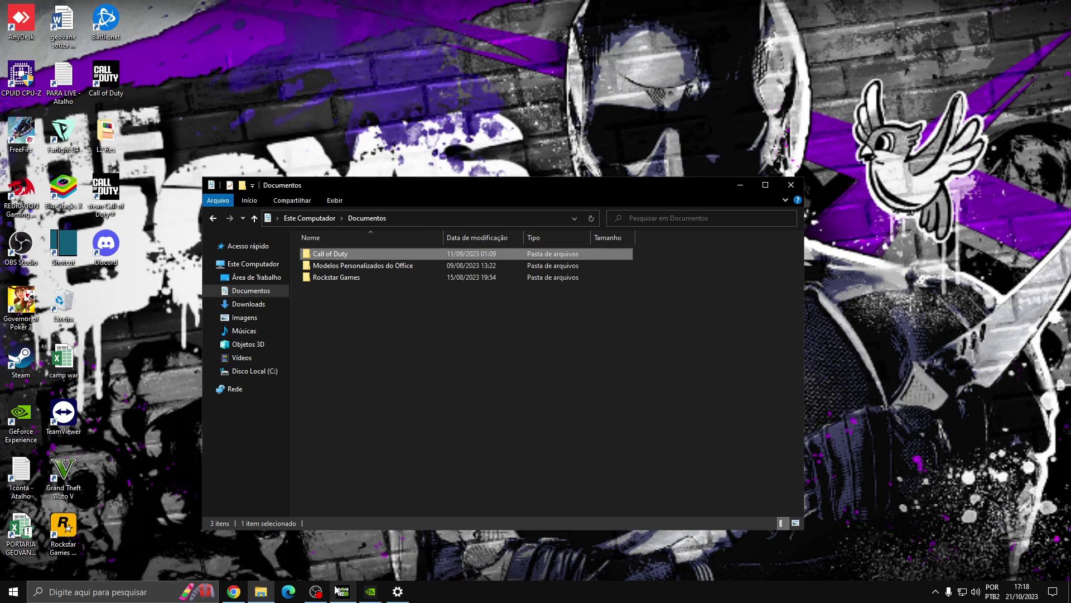
Switch to Windows Settings and check the update status on the Windows Update page.
{"action": "mouse_move", "coordinate": [328, 590]}
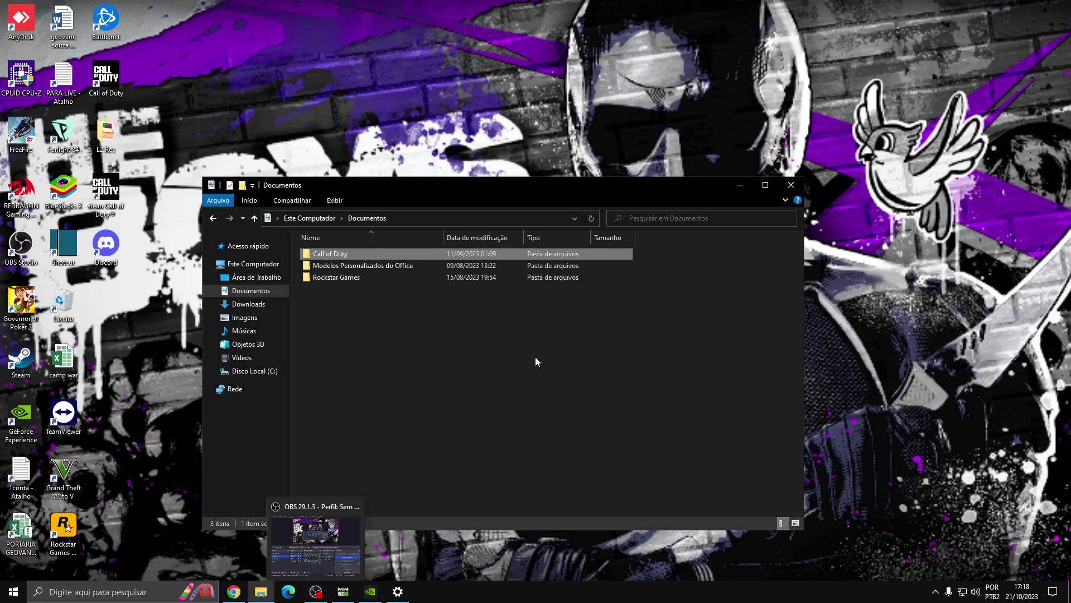
{"action": "left_click", "coordinate": [436, 440]}
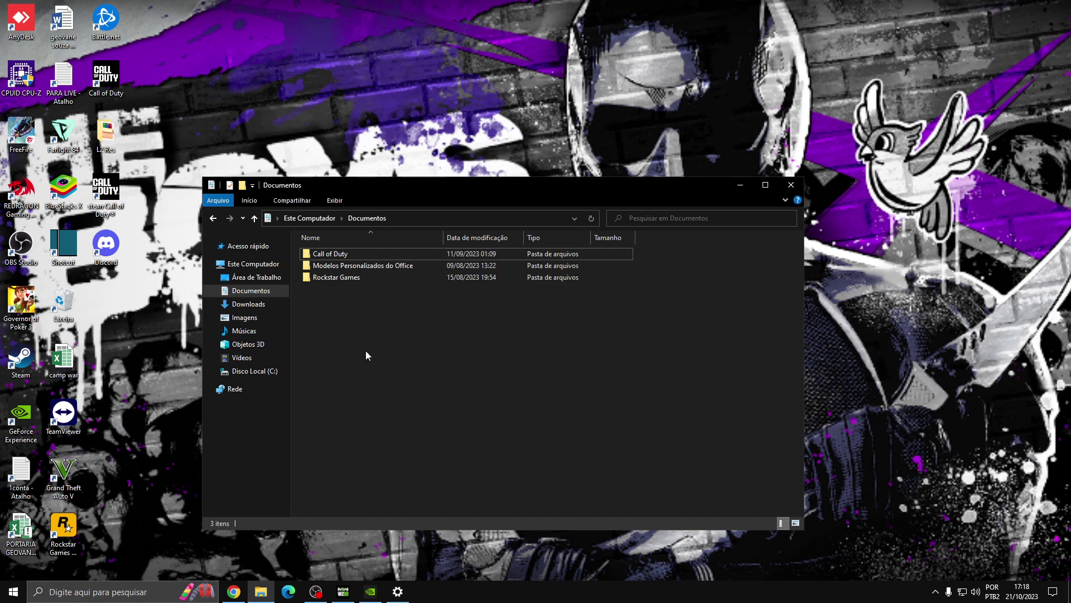
{"action": "left_click", "coordinate": [393, 595]}
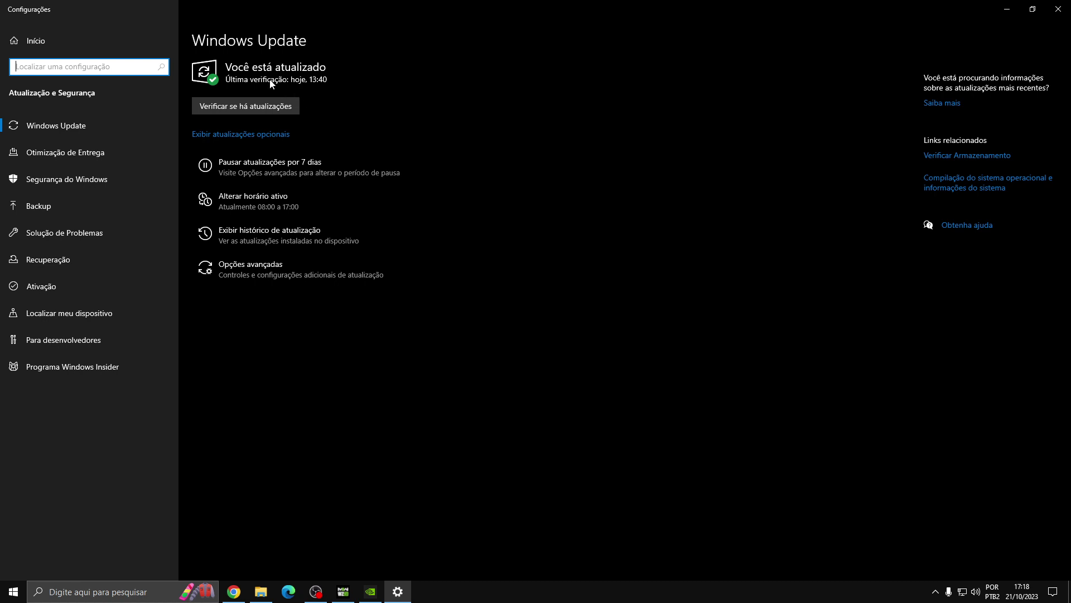
{"action": "left_click", "coordinate": [385, 78]}
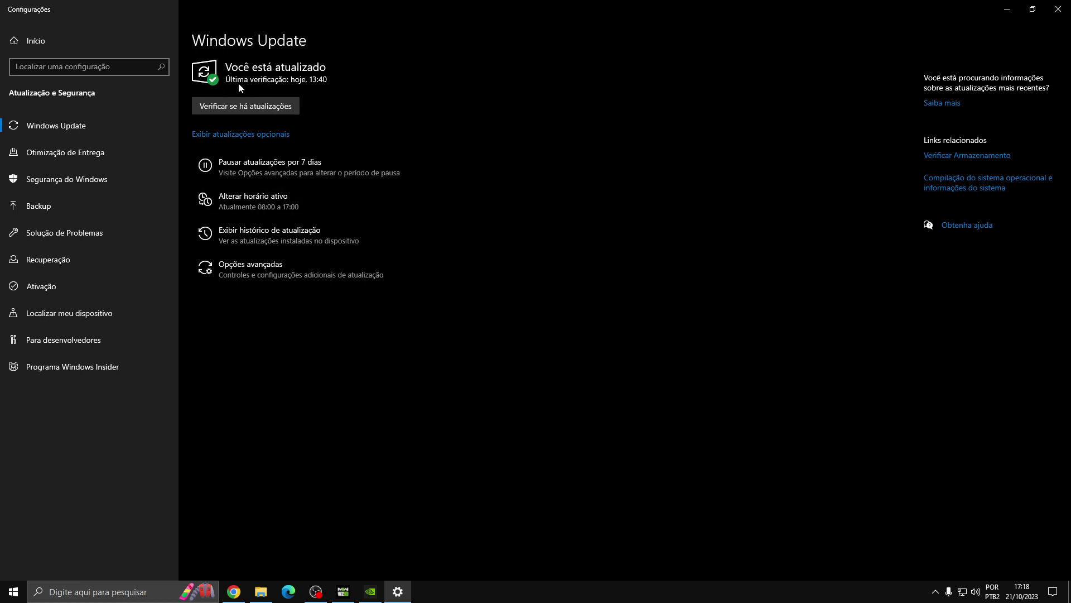
View the computer's shutdown and restart options, and minimize the Settings window.
{"action": "left_click", "coordinate": [13, 592]}
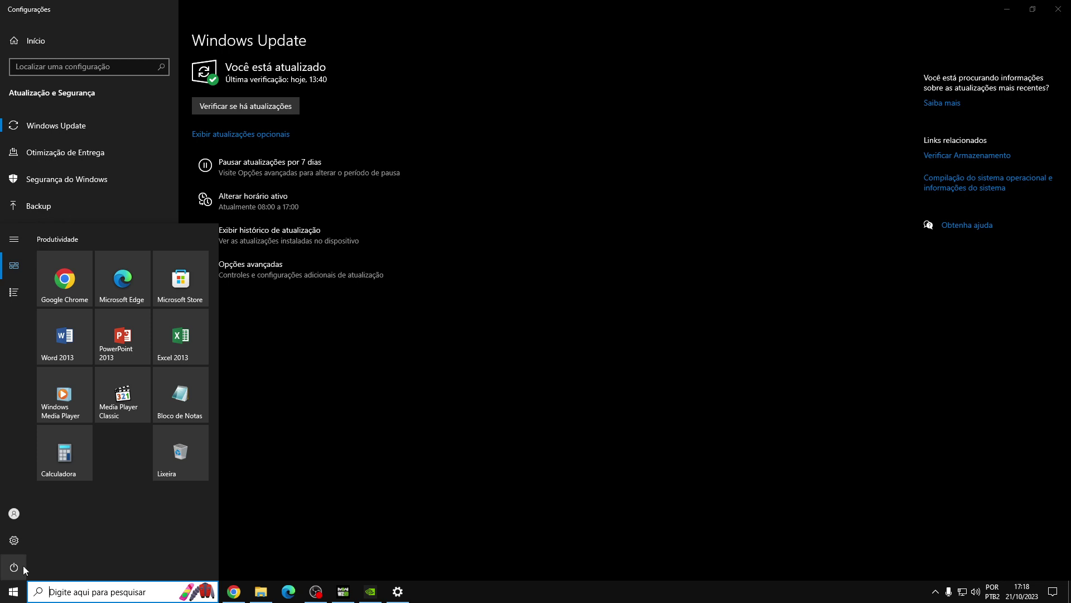
{"action": "left_click", "coordinate": [23, 568]}
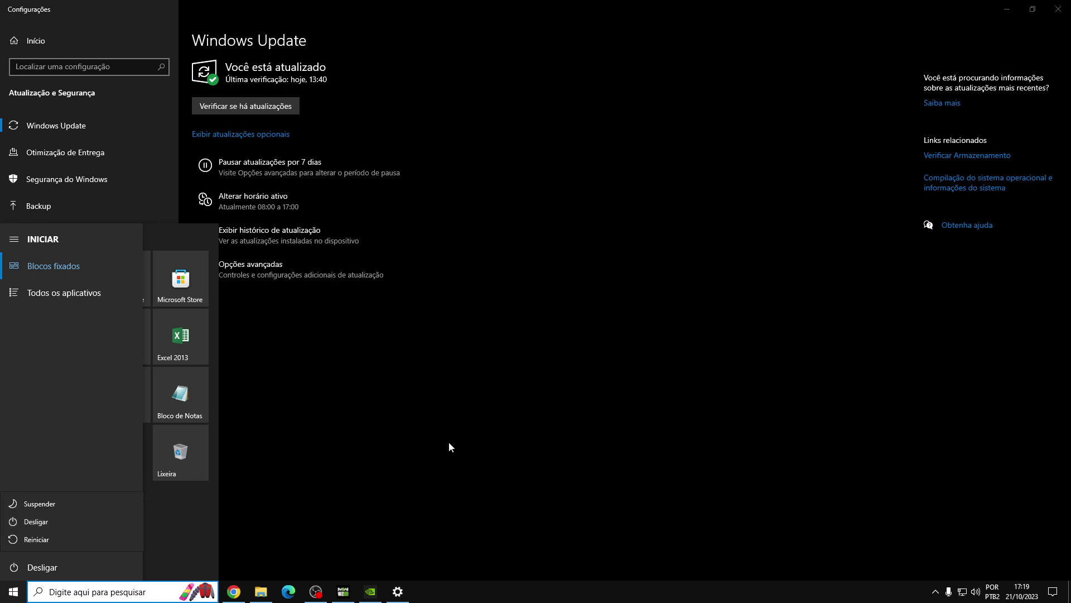
{"action": "left_click", "coordinate": [1005, 11]}
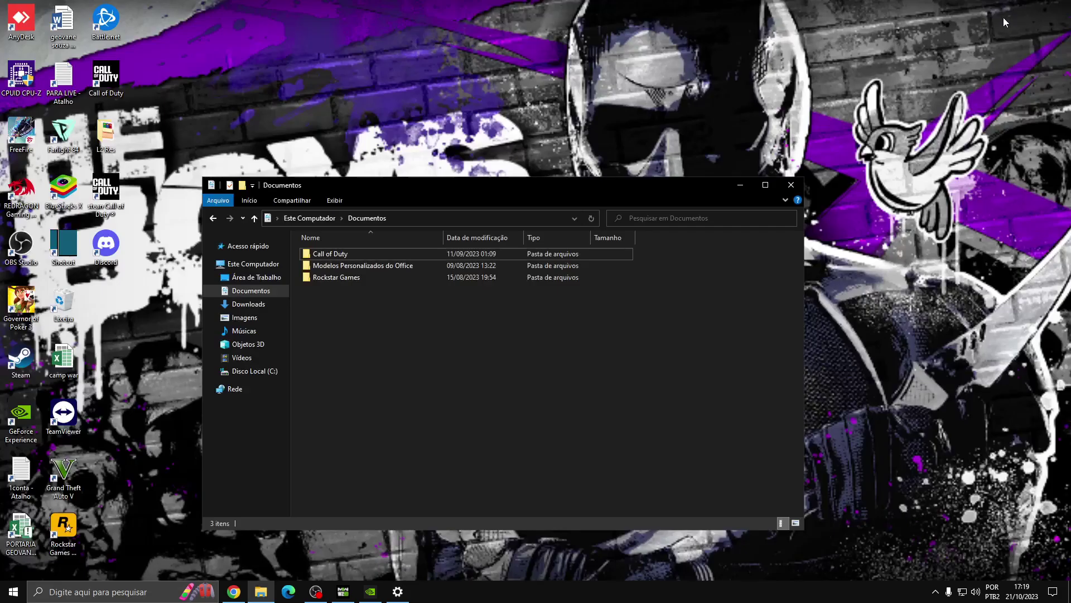
Close File Explorer, check the Game Ready driver status in GeForce Experience, and close it.
{"action": "left_click", "coordinate": [791, 184]}
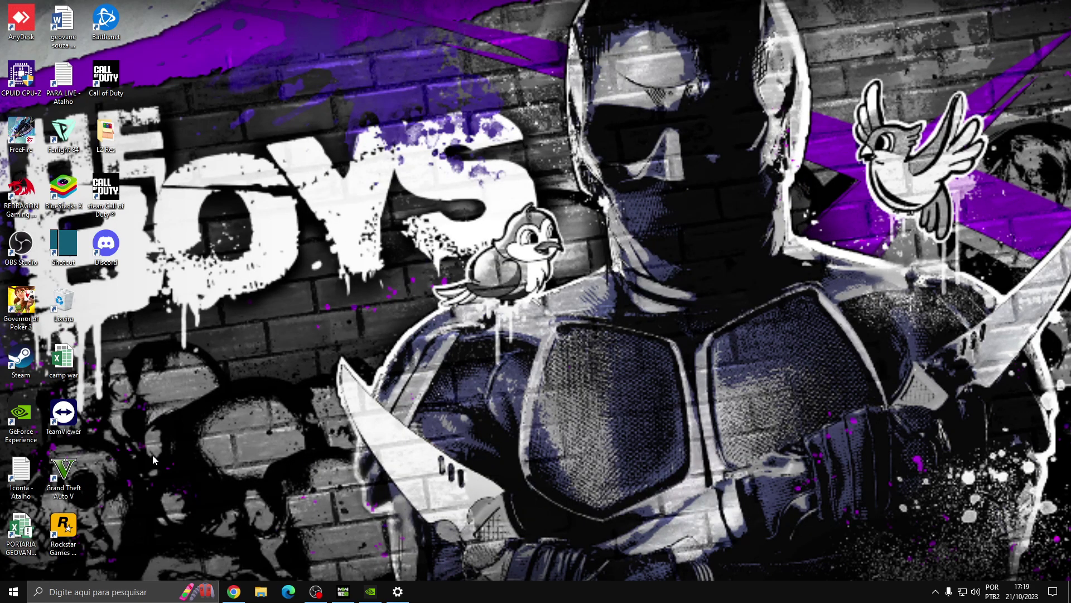
{"action": "double_click", "coordinate": [21, 416]}
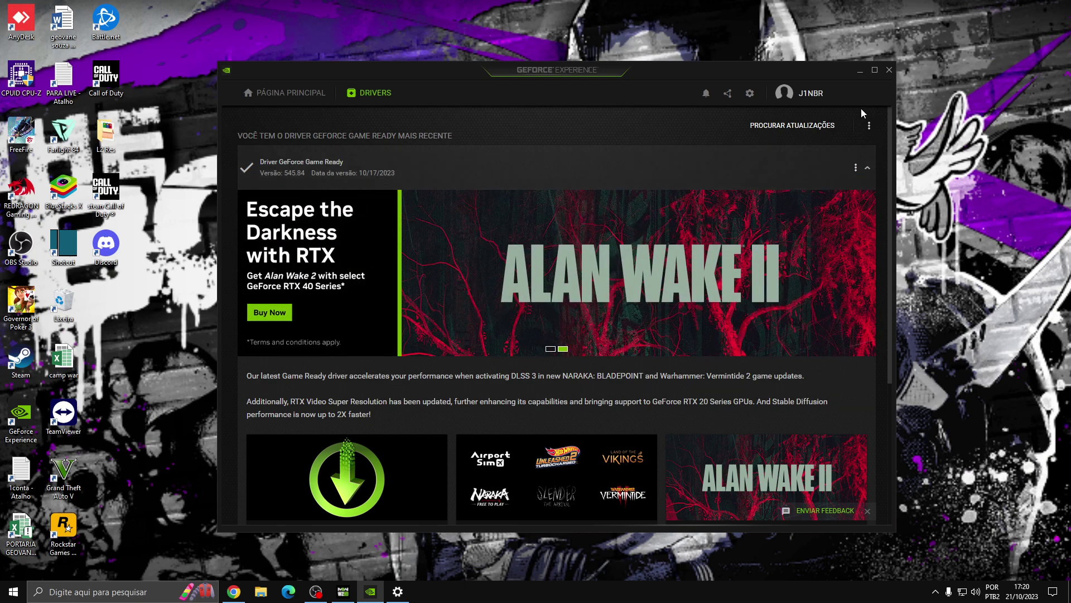
{"action": "left_click", "coordinate": [888, 71]}
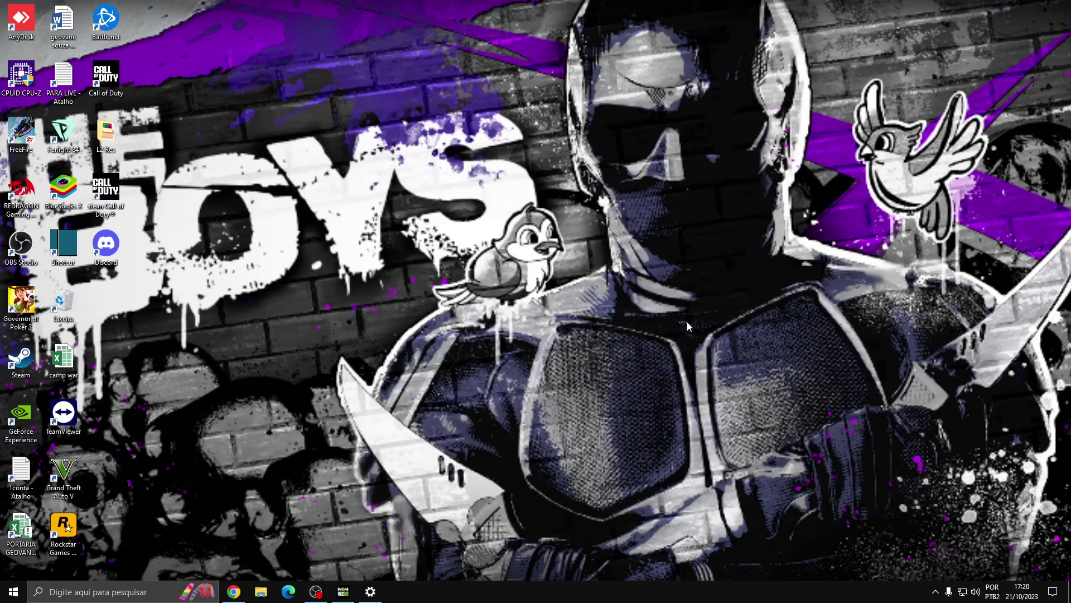